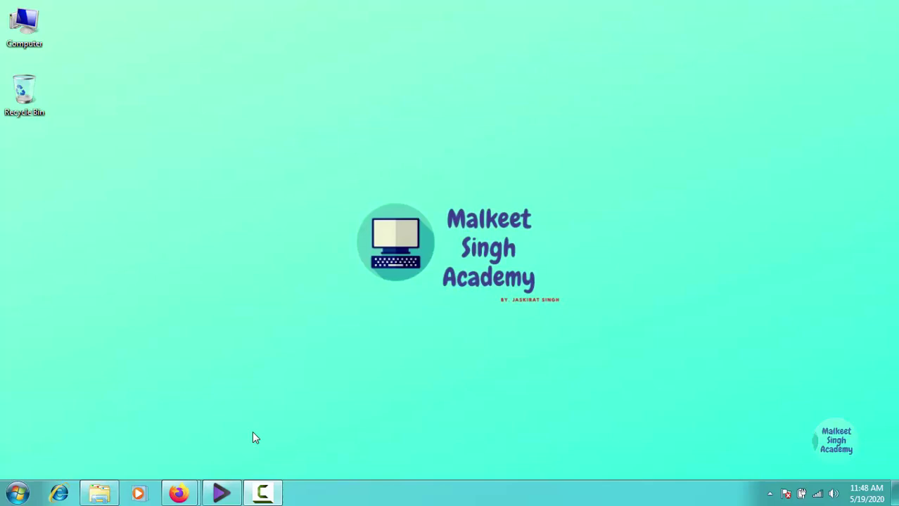
Step: Switch to the Microsoft 365 admin center in Firefox and open the Teams admin center from its list of admin centers
{"action": "mouse_move", "coordinate": [178, 494]}
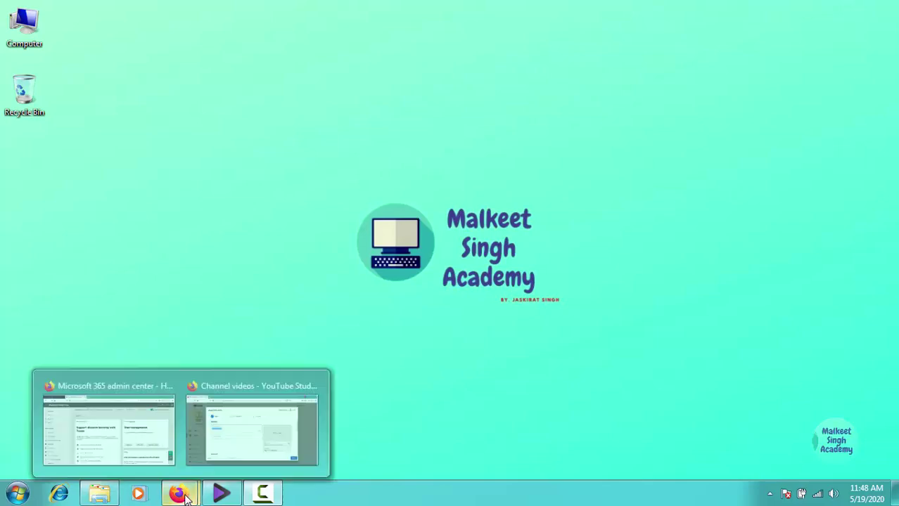
{"action": "left_click", "coordinate": [146, 417]}
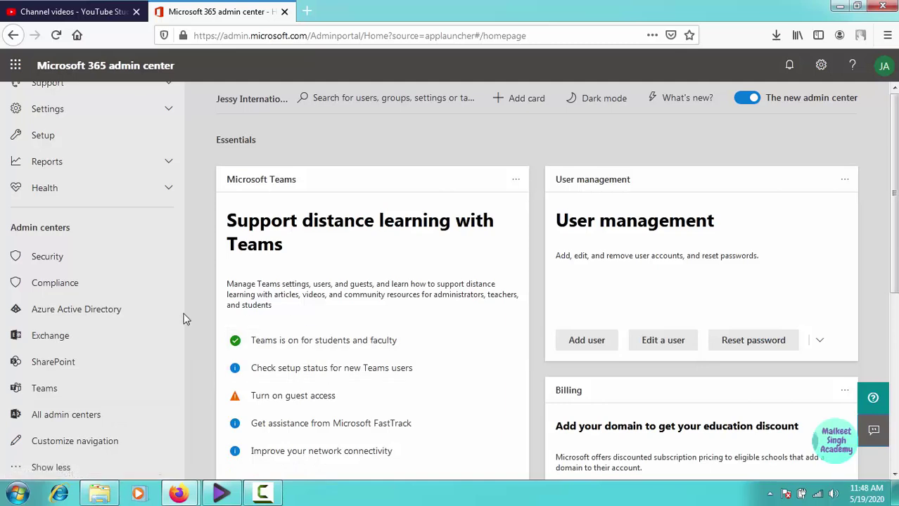
{"action": "scroll", "coordinate": [190, 268], "scroll_direction": "up", "scroll_amount": 1}
{"action": "scroll", "coordinate": [190, 273], "scroll_direction": "up", "scroll_amount": 3}
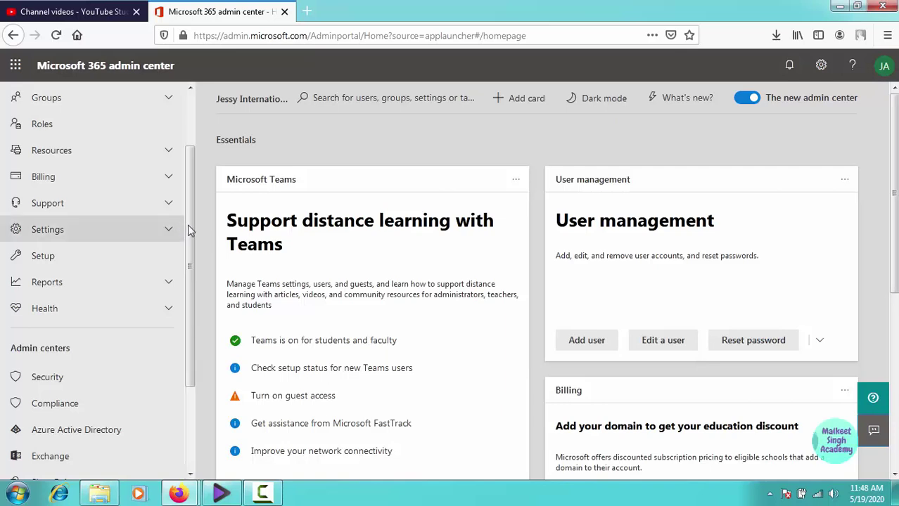
{"action": "left_click_drag", "start_coordinate": [187, 204], "coordinate": [190, 253]}
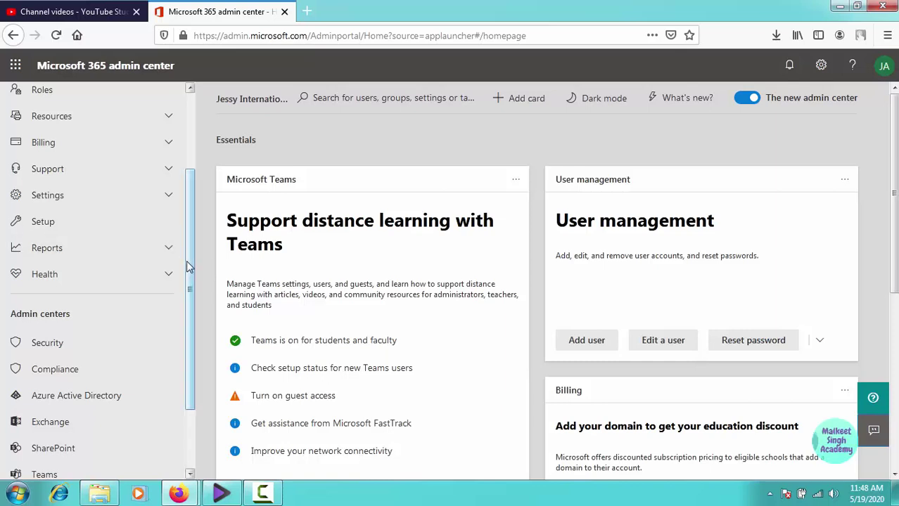
{"action": "left_click_drag", "start_coordinate": [187, 261], "coordinate": [192, 331]}
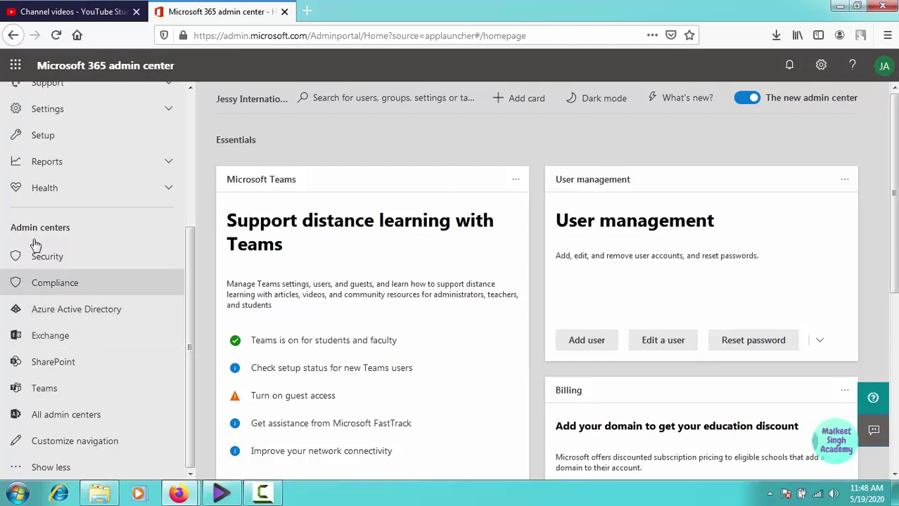
{"action": "left_click_drag", "start_coordinate": [191, 304], "coordinate": [190, 325]}
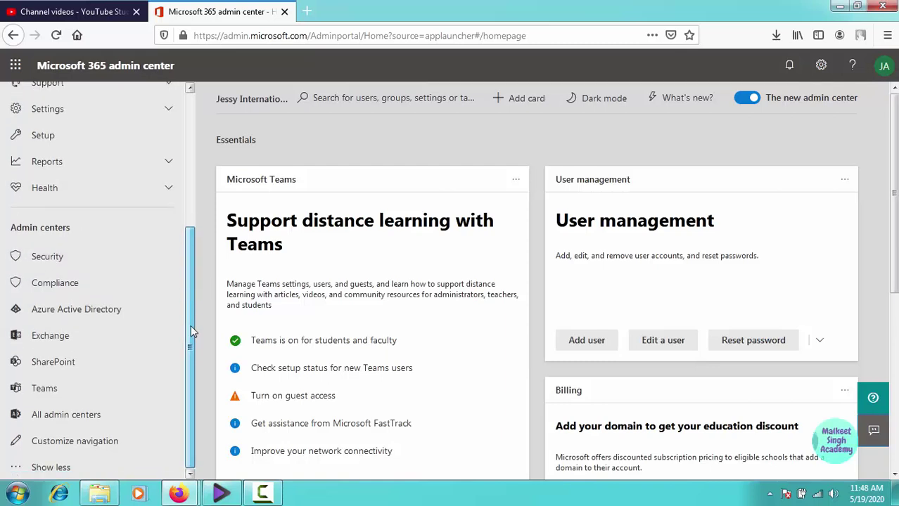
{"action": "left_click", "coordinate": [64, 392]}
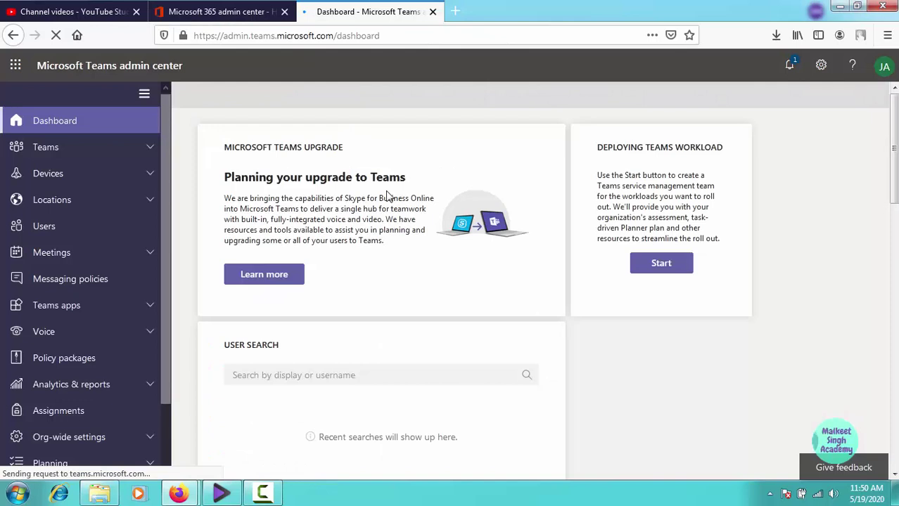
Step: Open the Calling policies page in the Voice section of the Teams admin center
{"action": "left_click_drag", "start_coordinate": [168, 158], "coordinate": [173, 249]}
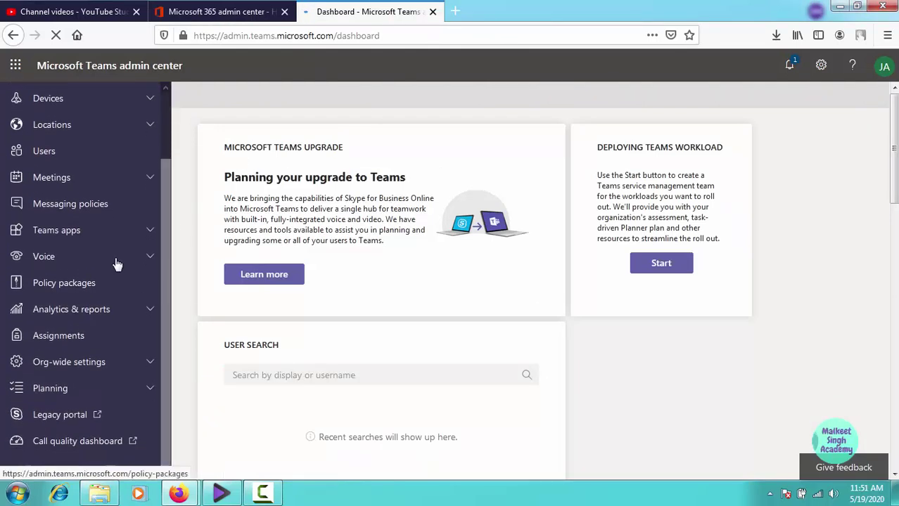
{"action": "left_click", "coordinate": [75, 262]}
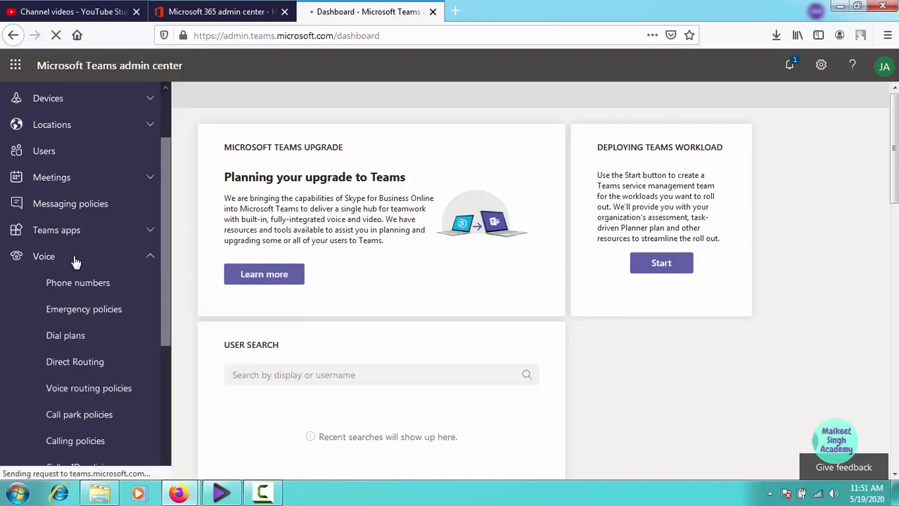
{"action": "scroll", "coordinate": [70, 239], "scroll_direction": "down", "scroll_amount": 4}
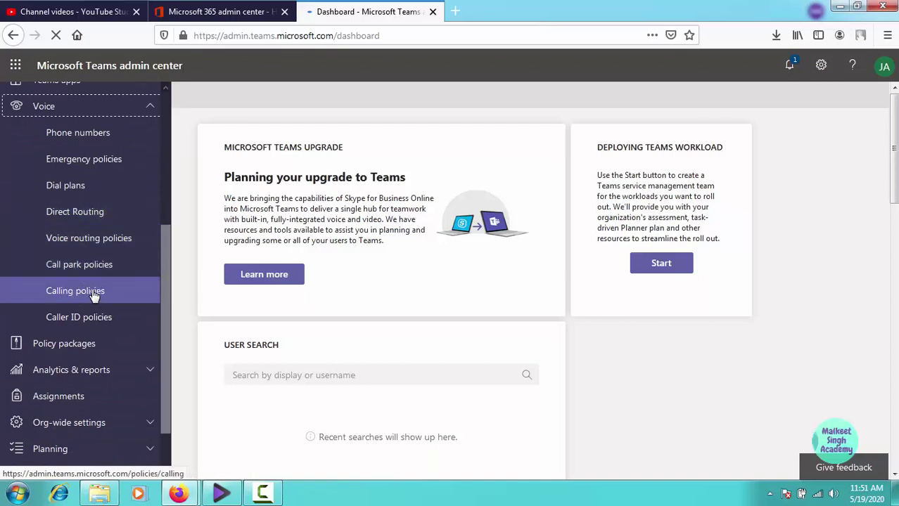
{"action": "left_click", "coordinate": [94, 296]}
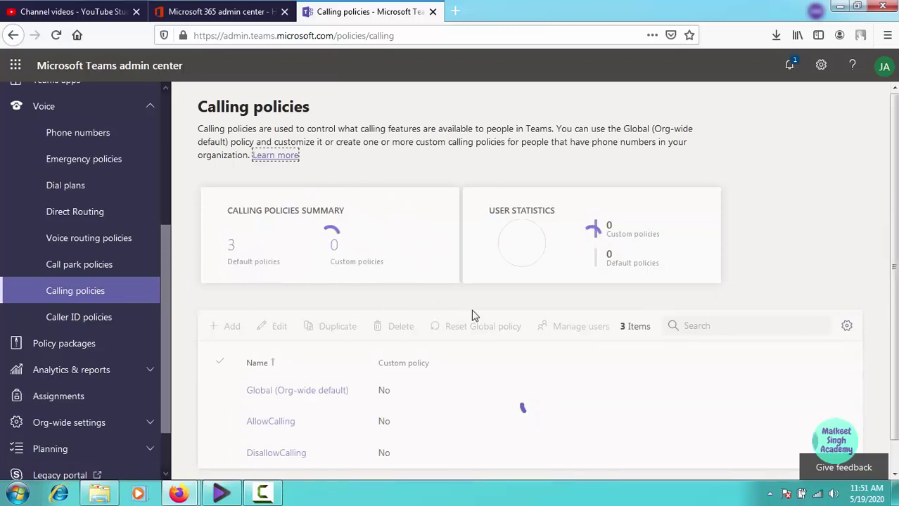
Step: Add a new calling policy and name it "EDU NO PRIVATE CALLING"
{"action": "scroll", "coordinate": [470, 316], "scroll_direction": "down", "scroll_amount": 1}
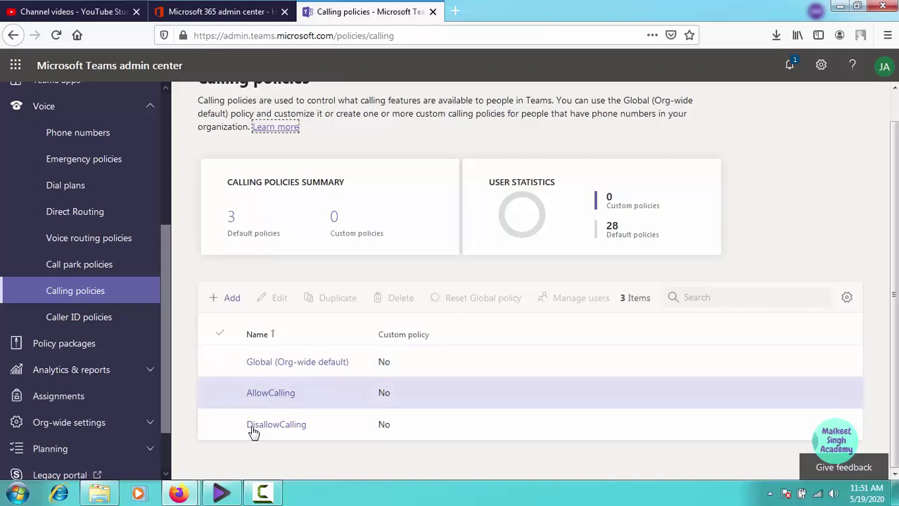
{"action": "scroll", "coordinate": [496, 364], "scroll_direction": "up", "scroll_amount": 1}
{"action": "scroll", "coordinate": [496, 364], "scroll_direction": "up", "scroll_amount": 1}
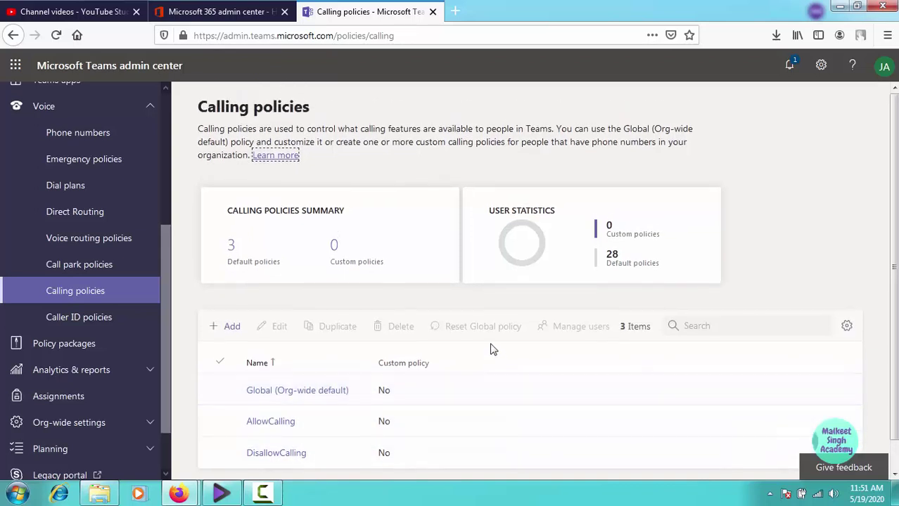
{"action": "scroll", "coordinate": [451, 267], "scroll_direction": "down", "scroll_amount": 1}
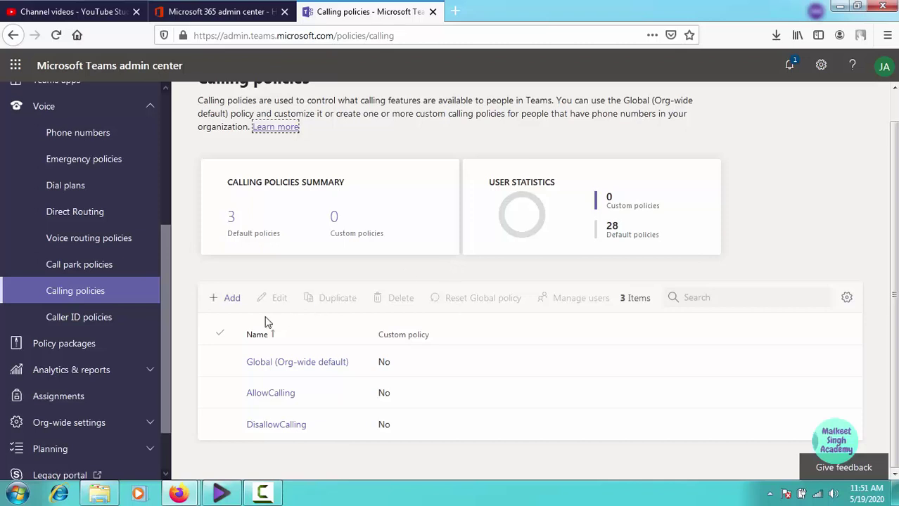
{"action": "scroll", "coordinate": [344, 249], "scroll_direction": "up", "scroll_amount": 1}
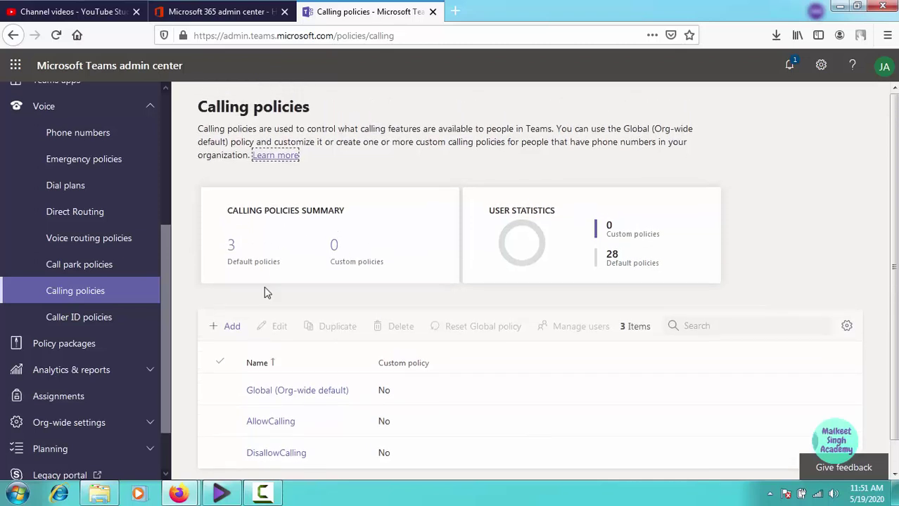
{"action": "left_click", "coordinate": [233, 328]}
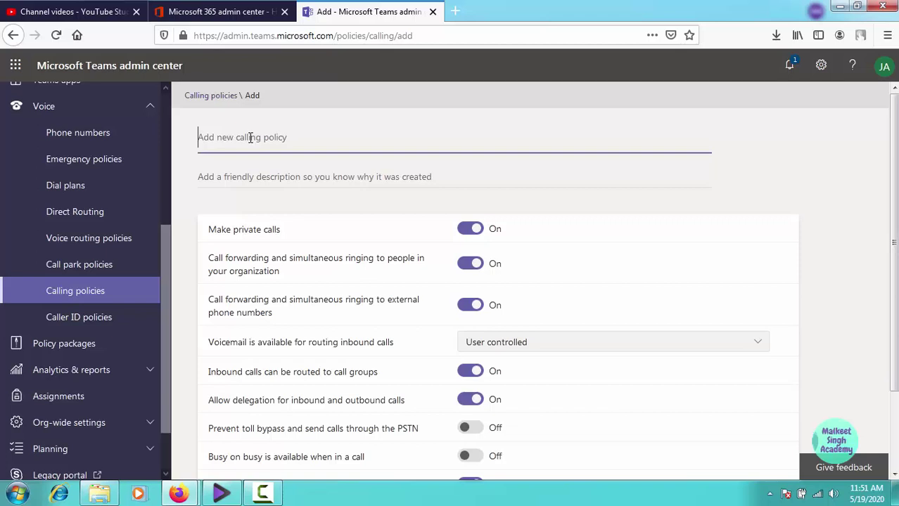
{"action": "key", "text": "Caps_Lock"}
{"action": "type", "text": "EDU"}
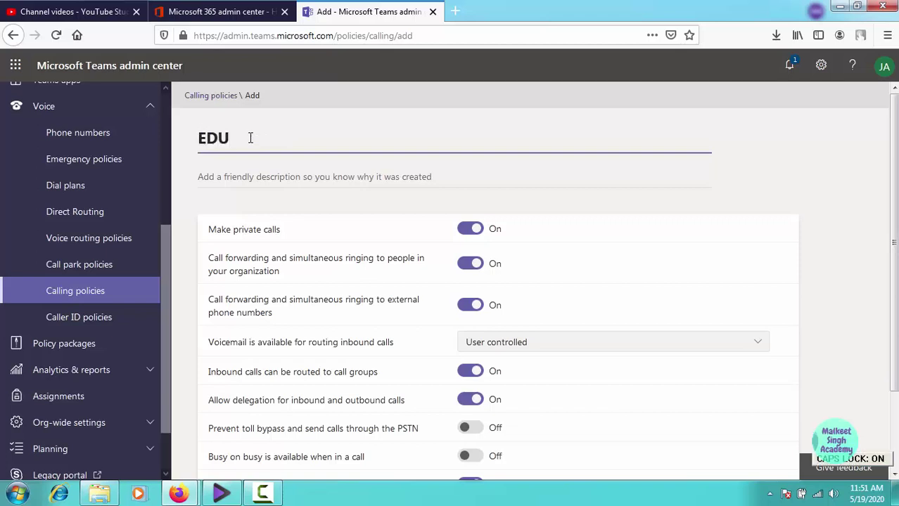
{"action": "type", "text": " NO PR"}
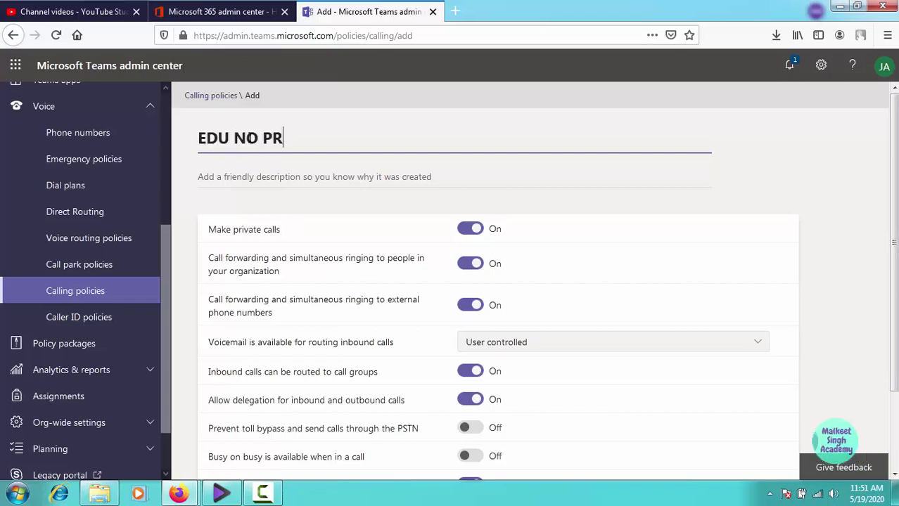
{"action": "type", "text": "IVATE"}
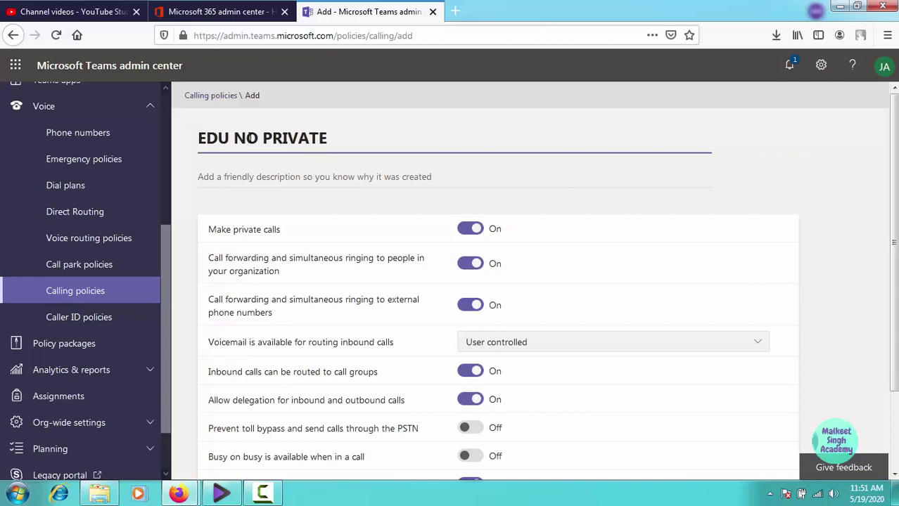
{"action": "type", "text": " CALLING"}
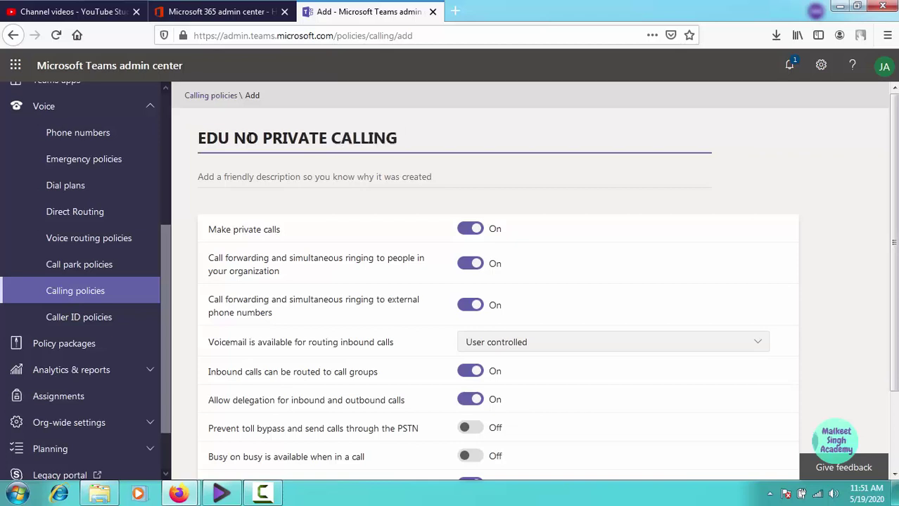
Step: Turn off private calls and call forwarding to both organization members and external numbers, and set voicemail for inbound calls to Disabled
{"action": "left_click", "coordinate": [467, 230]}
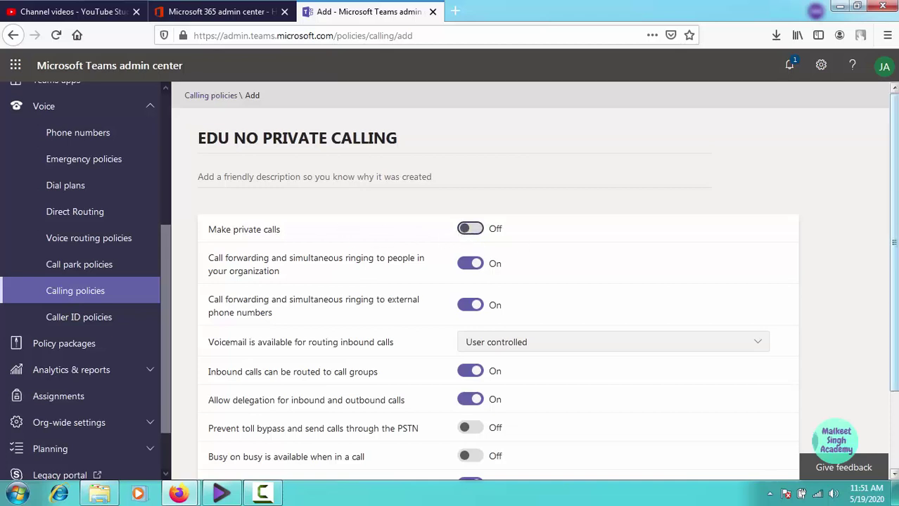
{"action": "scroll", "coordinate": [522, 217], "scroll_direction": "down", "scroll_amount": 2}
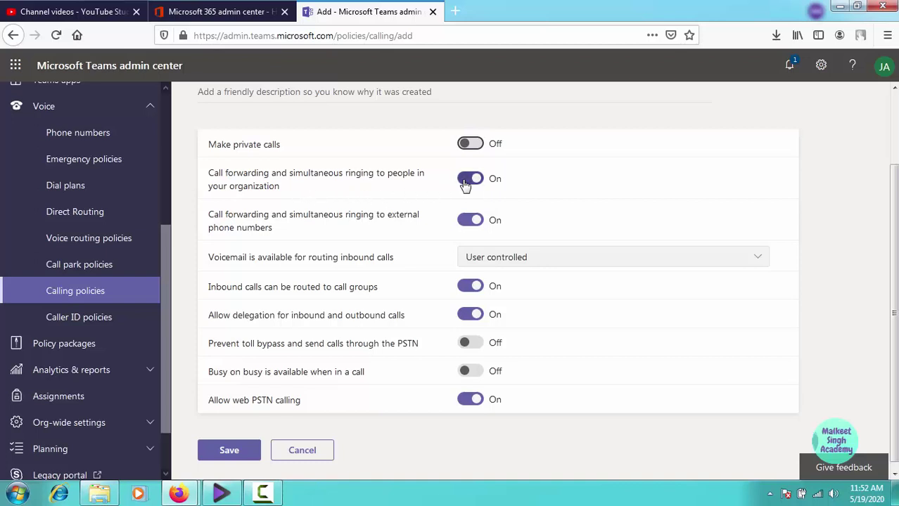
{"action": "left_click", "coordinate": [467, 181]}
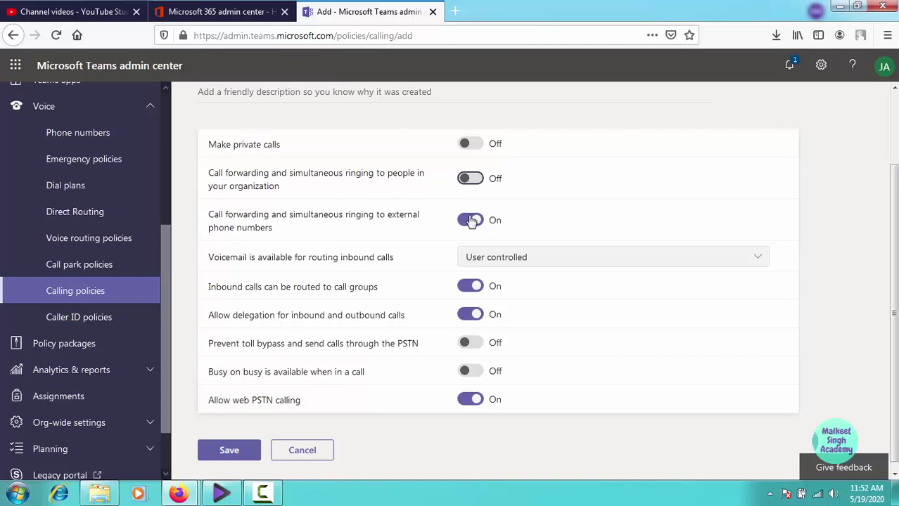
{"action": "left_click", "coordinate": [465, 229]}
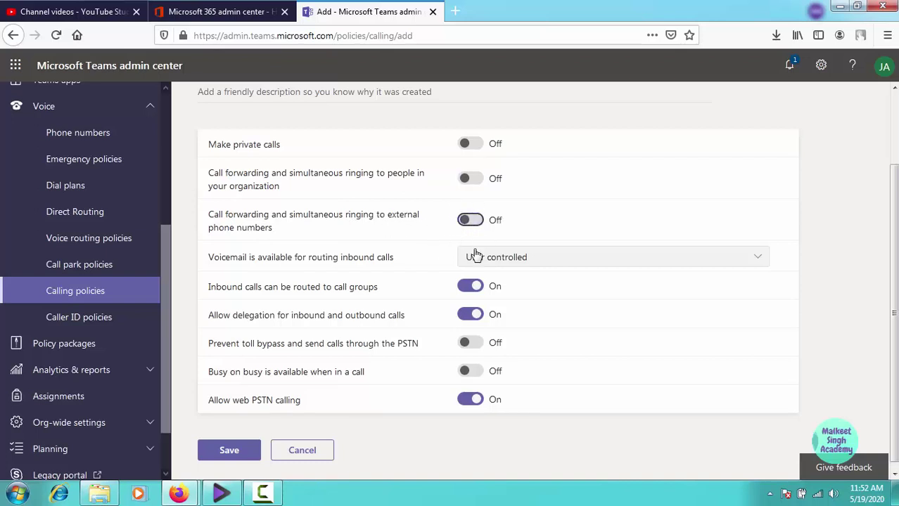
{"action": "left_click", "coordinate": [504, 259]}
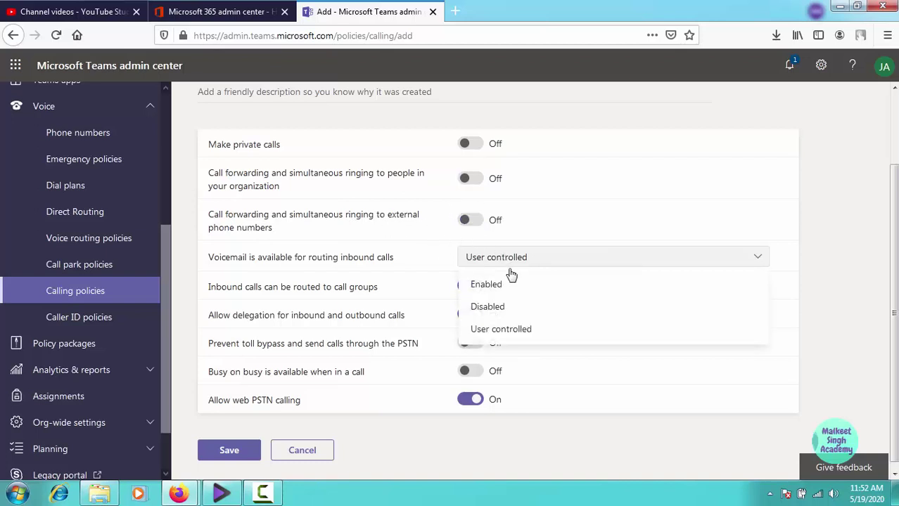
{"action": "left_click", "coordinate": [511, 307]}
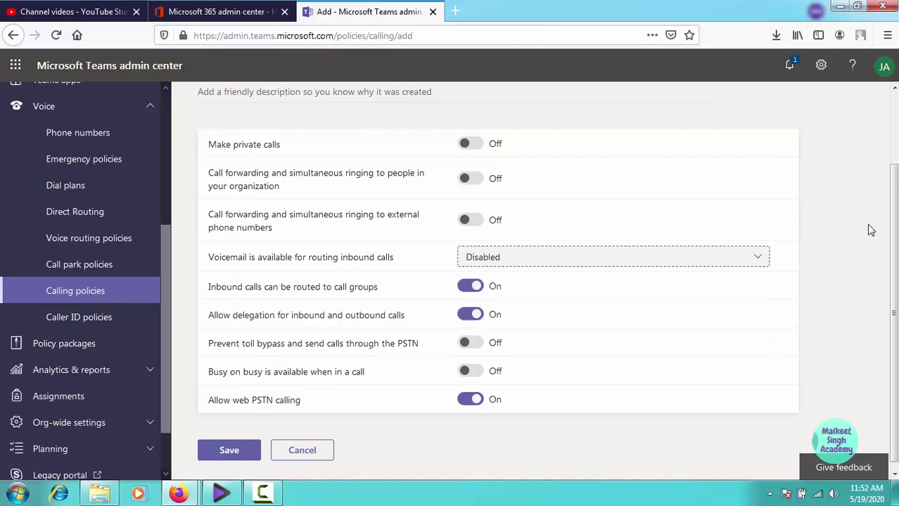
Step: Turn off inbound call routing to call groups, delegation for inbound and outbound calls, and web PSTN calling in the policy
{"action": "scroll", "coordinate": [870, 232], "scroll_direction": "down", "scroll_amount": 1}
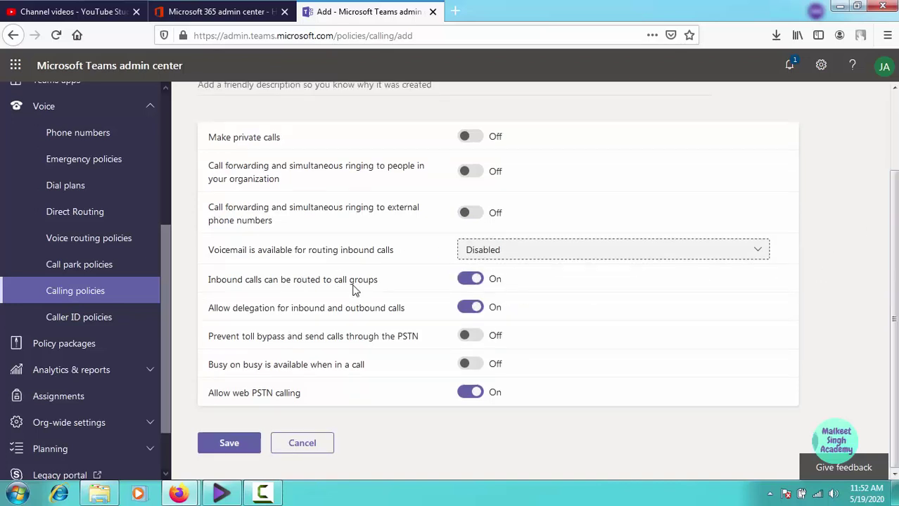
{"action": "scroll", "coordinate": [345, 296], "scroll_direction": "up", "scroll_amount": 3}
{"action": "scroll", "coordinate": [331, 287], "scroll_direction": "down", "scroll_amount": 3}
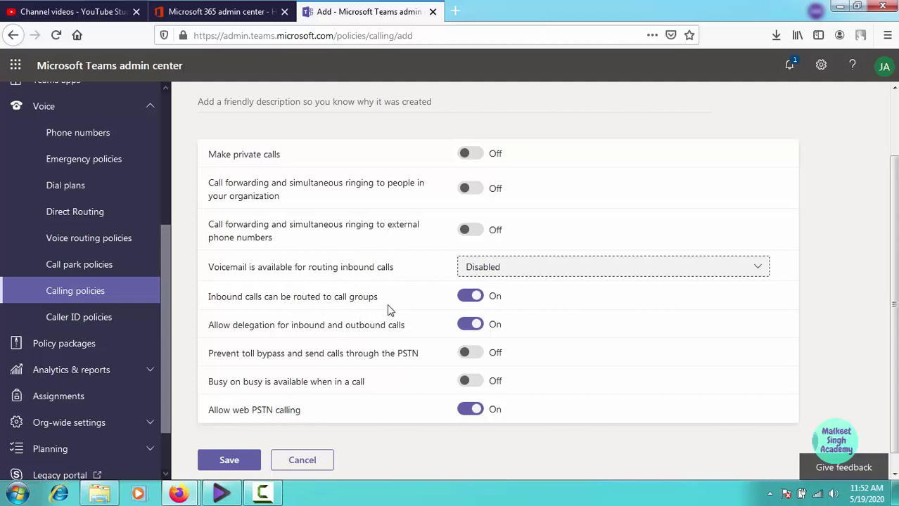
{"action": "left_click", "coordinate": [470, 296]}
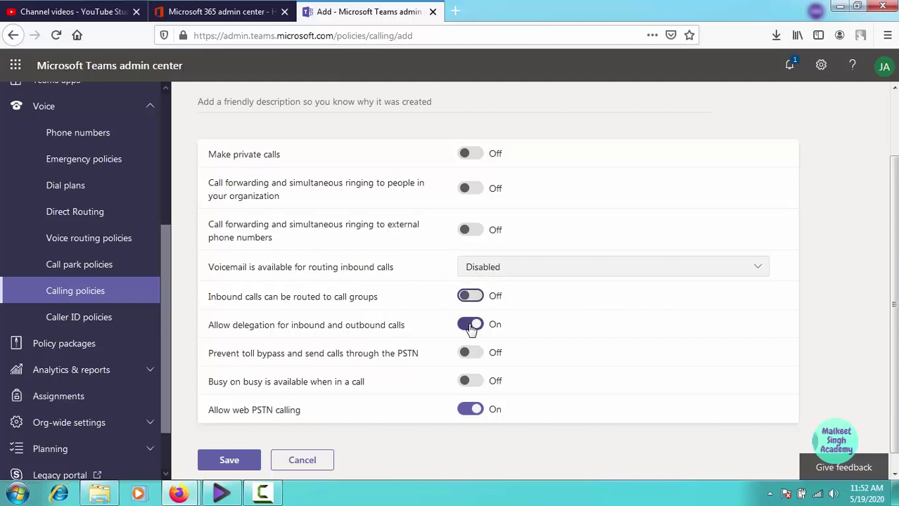
{"action": "left_click", "coordinate": [469, 324]}
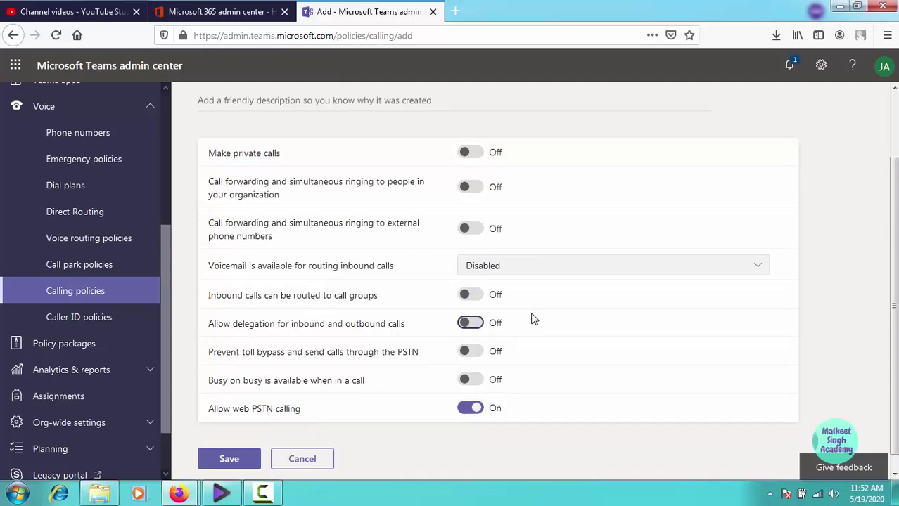
{"action": "scroll", "coordinate": [492, 317], "scroll_direction": "down", "scroll_amount": 1}
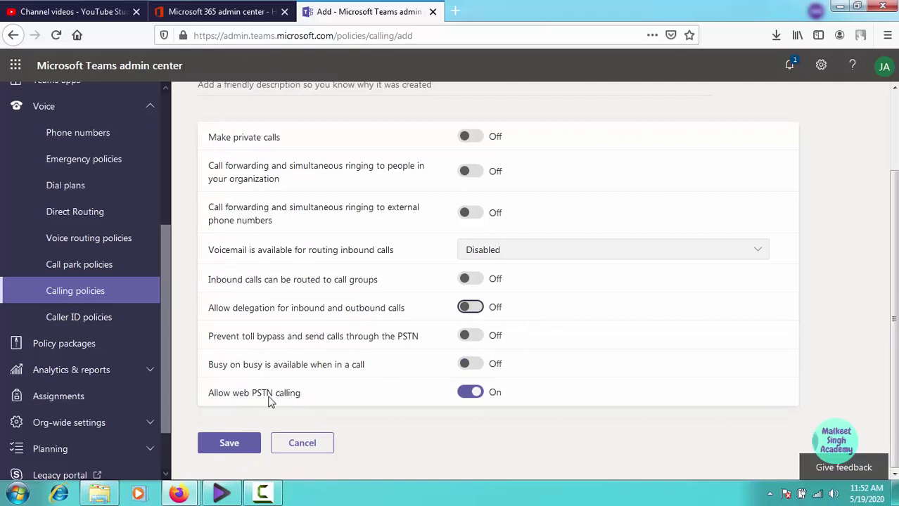
{"action": "left_click", "coordinate": [467, 394]}
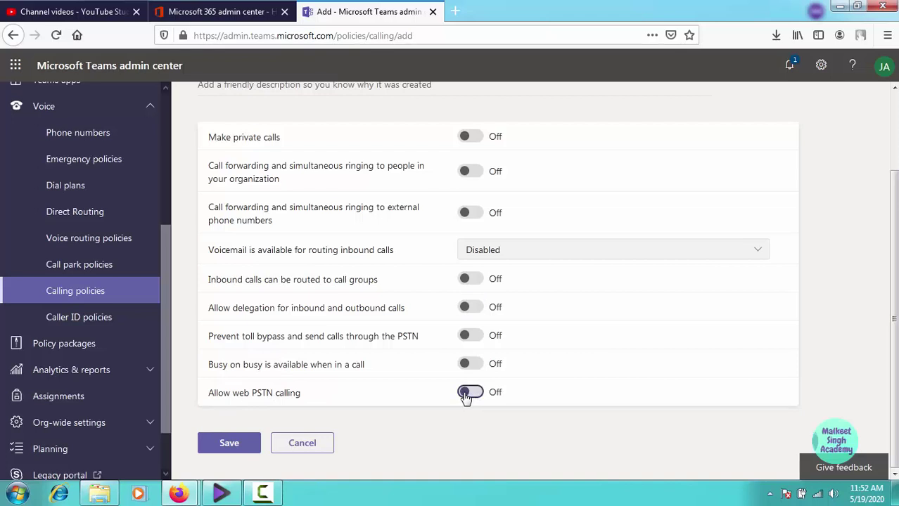
{"action": "scroll", "coordinate": [394, 338], "scroll_direction": "up", "scroll_amount": 2}
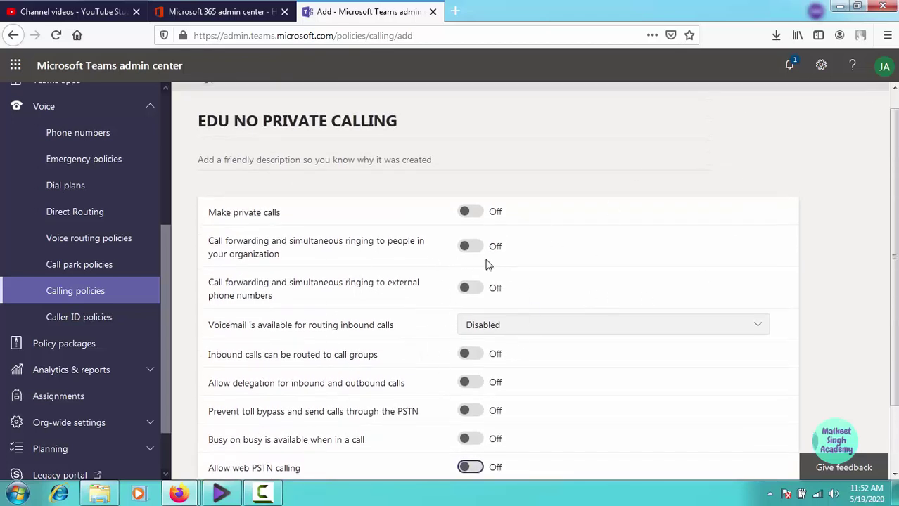
{"action": "scroll", "coordinate": [385, 281], "scroll_direction": "down", "scroll_amount": 2}
{"action": "scroll", "coordinate": [314, 220], "scroll_direction": "up", "scroll_amount": 3}
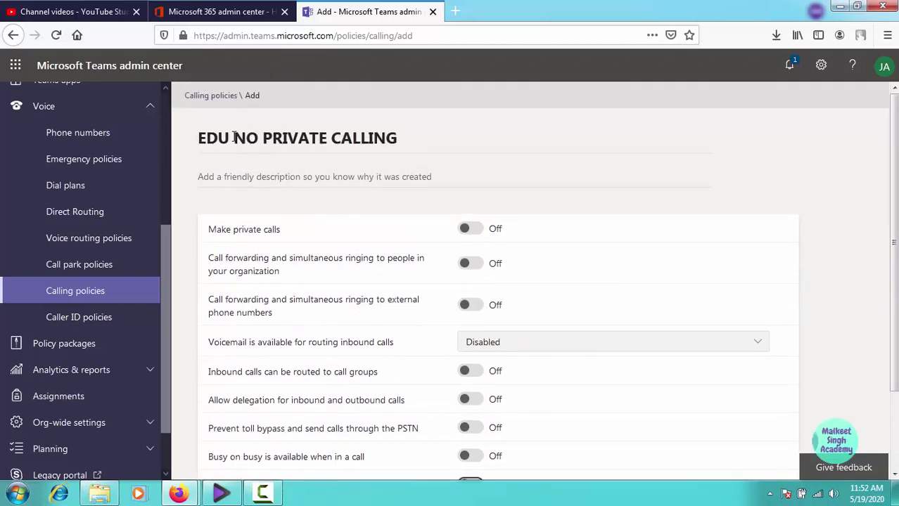
{"action": "scroll", "coordinate": [339, 344], "scroll_direction": "down", "scroll_amount": 3}
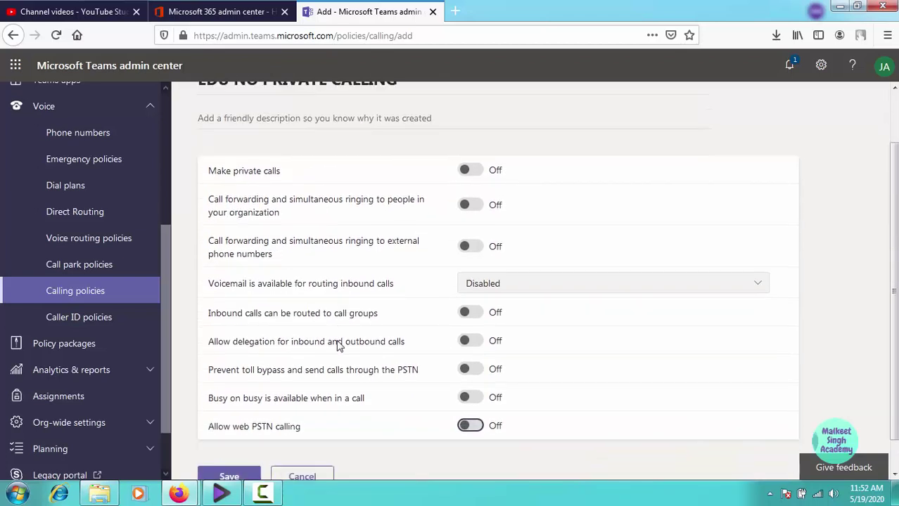
Step: Save the EDU NO PRIVATE CALLING policy and check its entry in the list of calling policies
{"action": "left_click", "coordinate": [252, 442]}
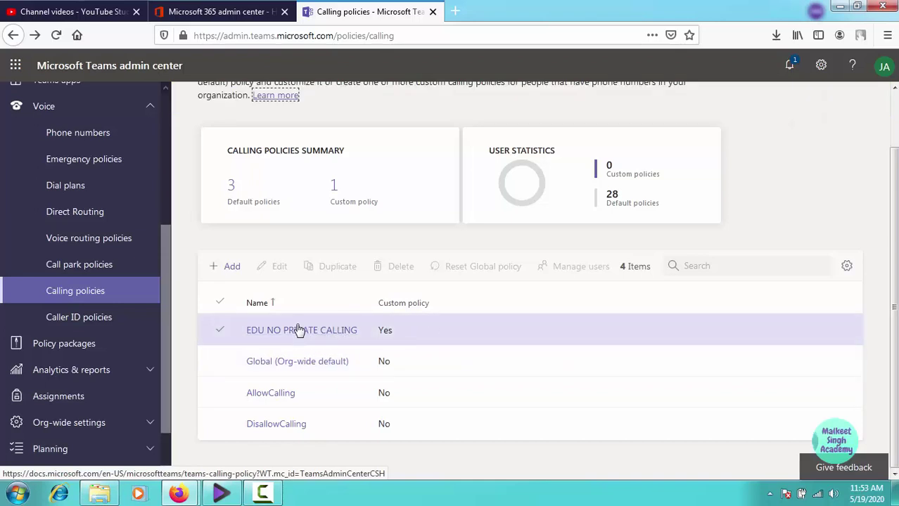
{"action": "scroll", "coordinate": [432, 357], "scroll_direction": "up", "scroll_amount": 1}
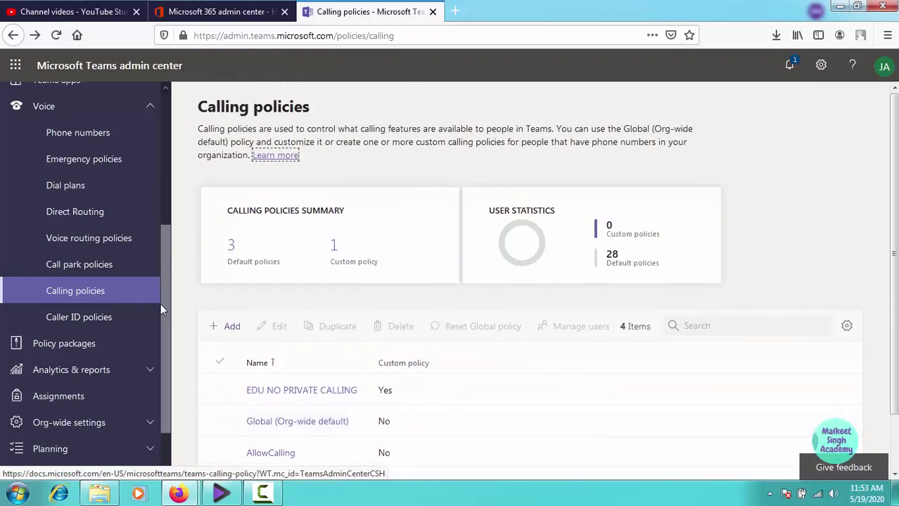
{"action": "left_click_drag", "start_coordinate": [164, 309], "coordinate": [175, 166]}
{"action": "left_click", "coordinate": [315, 391]}
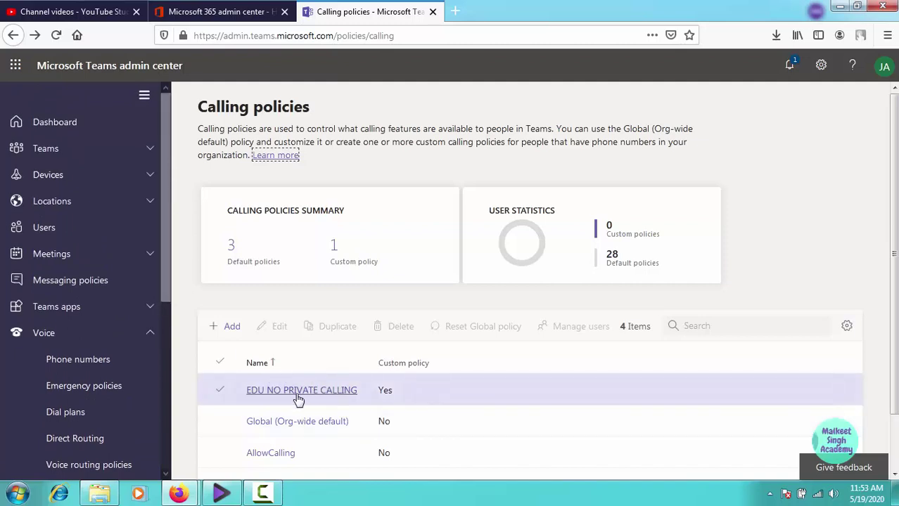
{"action": "left_click", "coordinate": [335, 392]}
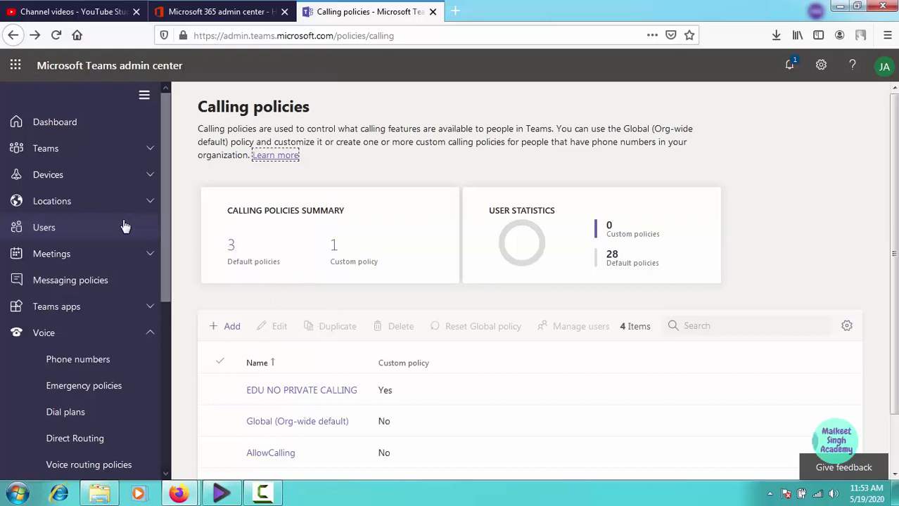
Step: Open the Users page of the admin center and select the first three users in the list
{"action": "left_click", "coordinate": [104, 230]}
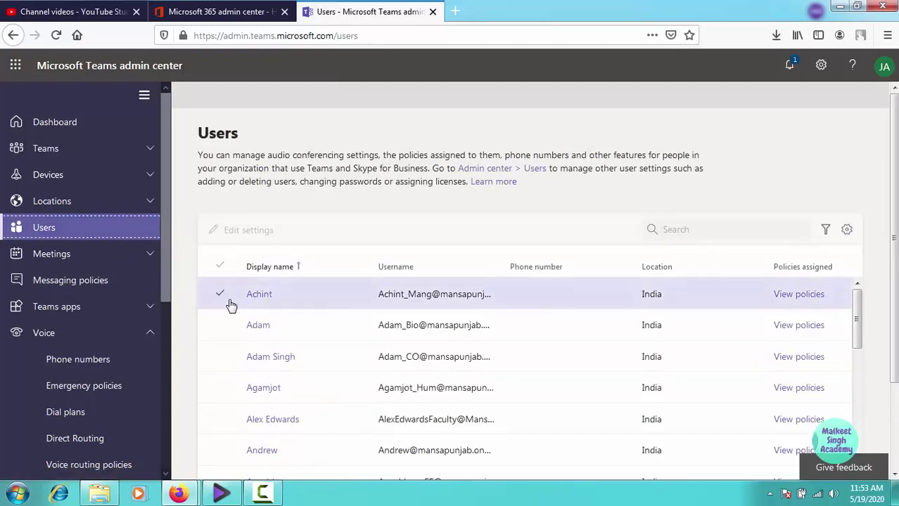
{"action": "left_click", "coordinate": [221, 297]}
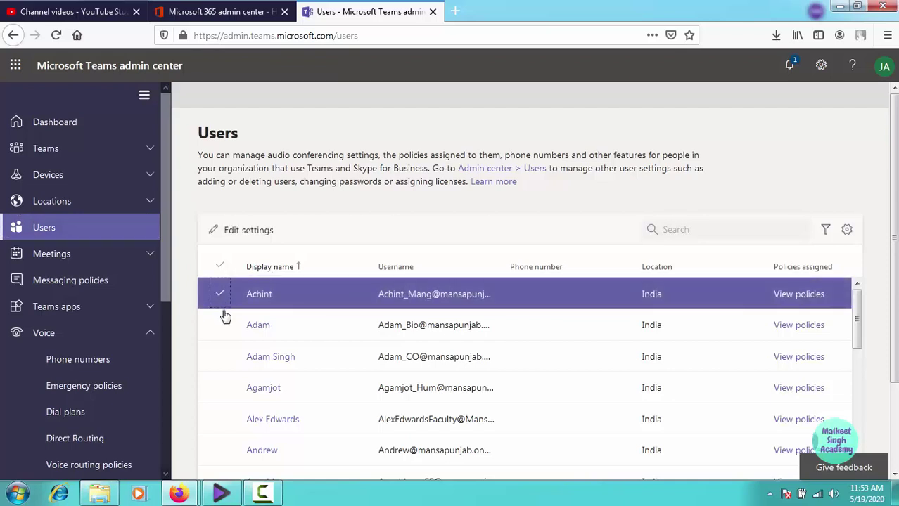
{"action": "left_click", "coordinate": [222, 325]}
{"action": "left_click", "coordinate": [220, 356]}
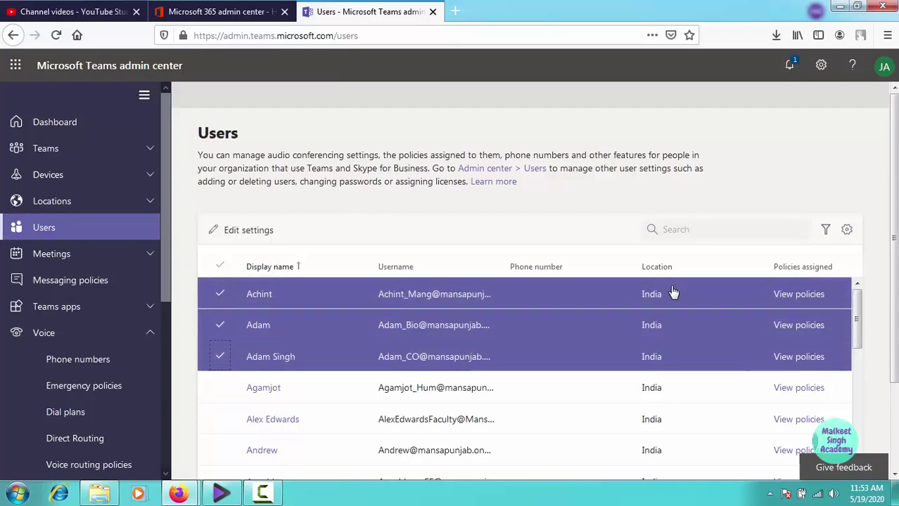
Step: Examine the search and filter options of the users list without applying any condition
{"action": "left_click", "coordinate": [765, 235]}
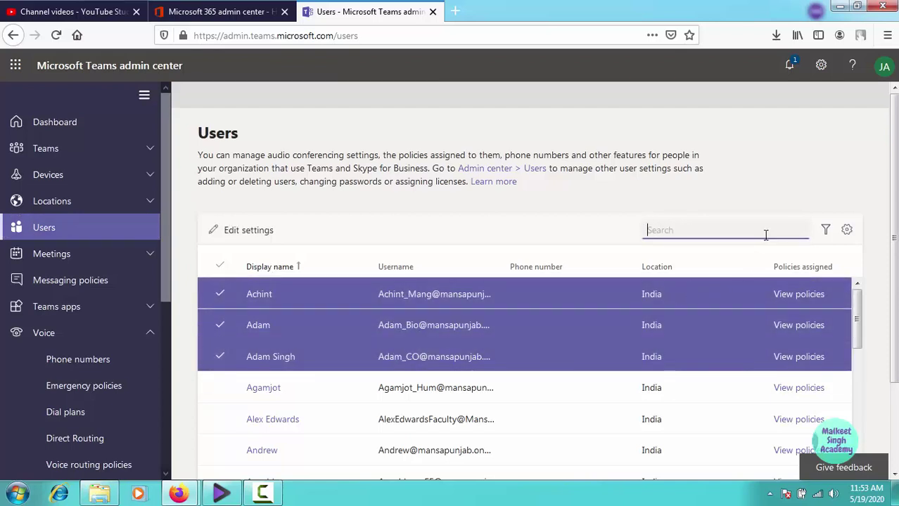
{"action": "left_click", "coordinate": [825, 231]}
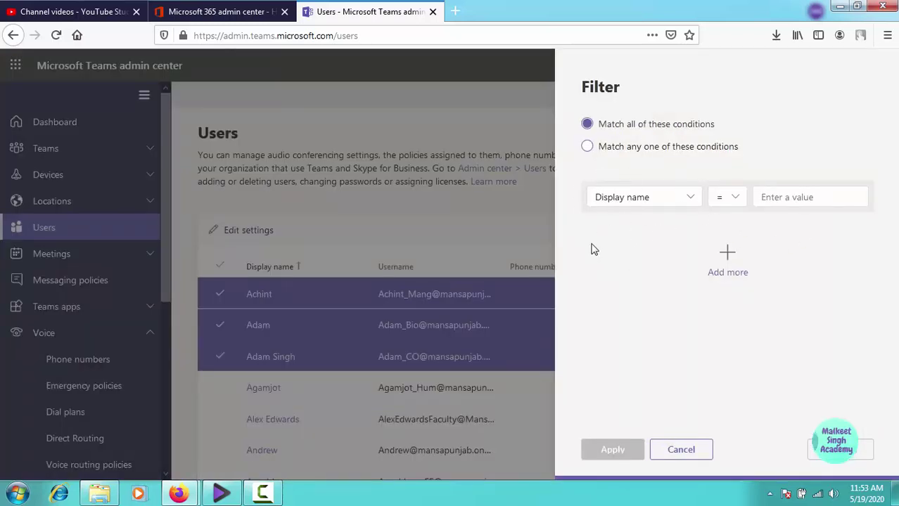
{"action": "left_click", "coordinate": [681, 450]}
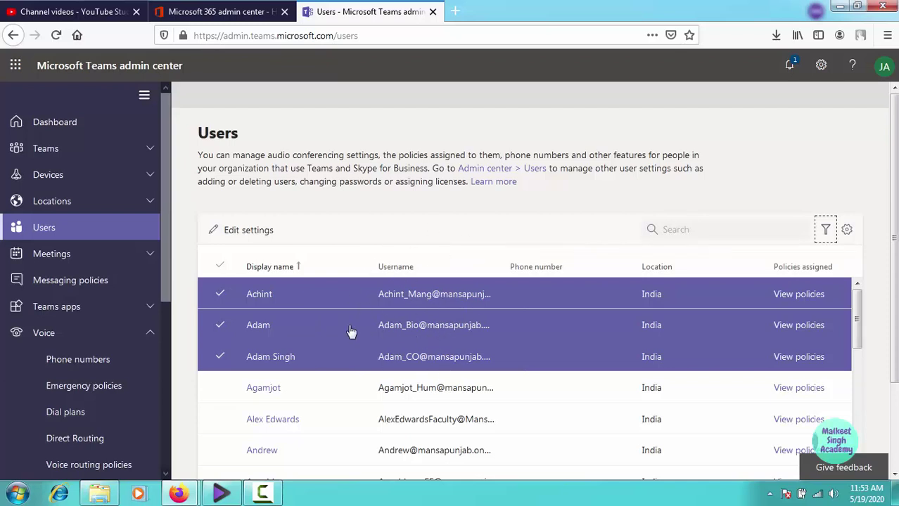
Step: Add the fourth user in the list to the selection and open the bulk settings for editing
{"action": "scroll", "coordinate": [337, 365], "scroll_direction": "down", "scroll_amount": 2}
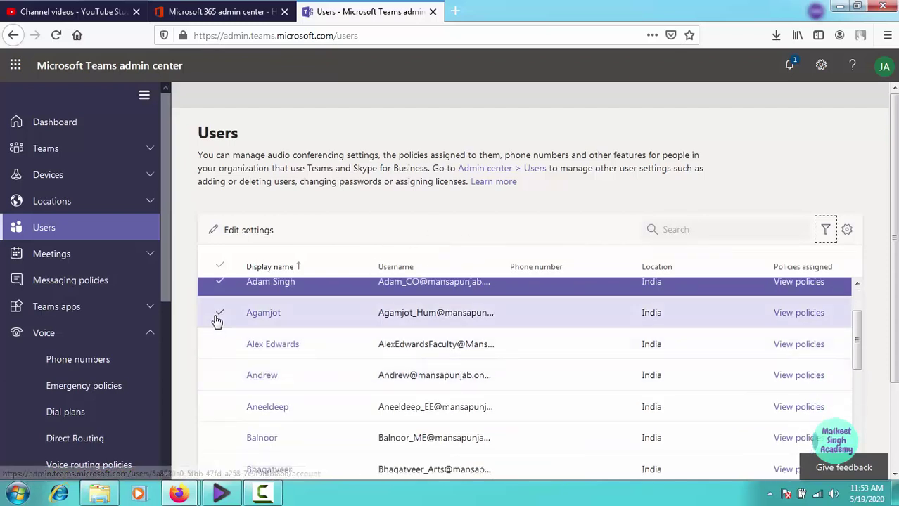
{"action": "left_click", "coordinate": [218, 315]}
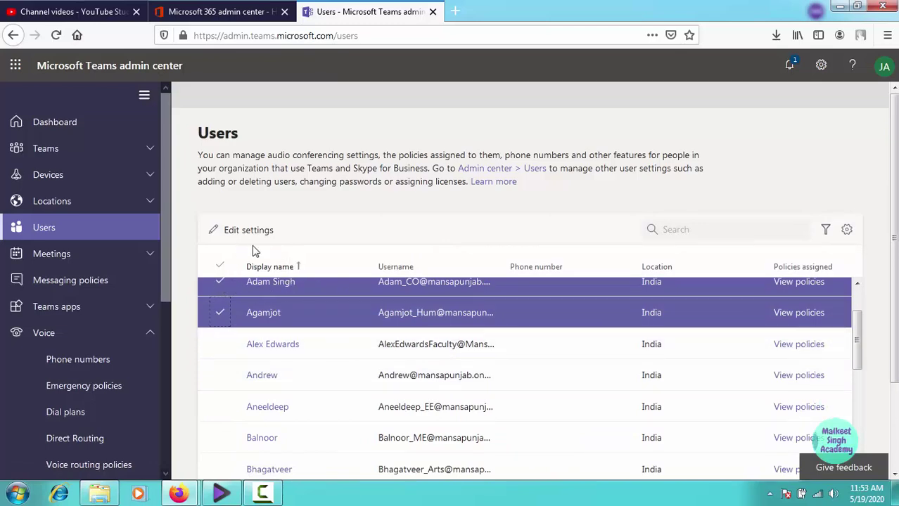
{"action": "left_click", "coordinate": [285, 239]}
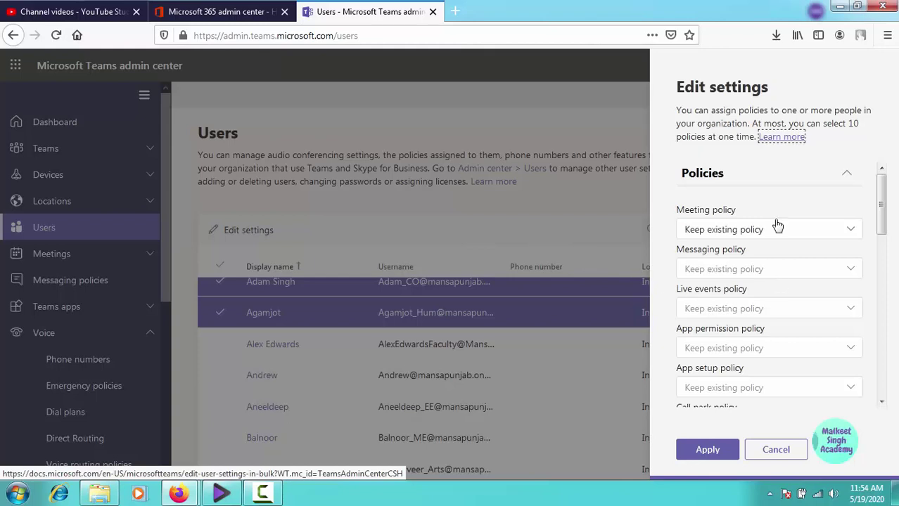
Step: Set the selected users' meeting policy to "EDu no private meeting 2" and their messaging policy to "EDU NO PRIVATE CHAT"
{"action": "scroll", "coordinate": [875, 208], "scroll_direction": "down", "scroll_amount": 1}
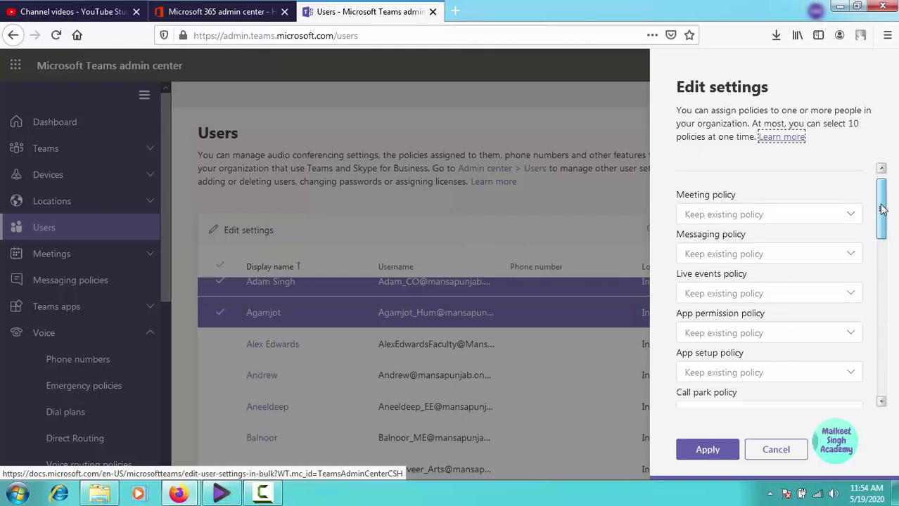
{"action": "left_click", "coordinate": [811, 224]}
{"action": "left_click", "coordinate": [758, 307]}
{"action": "scroll", "coordinate": [872, 218], "scroll_direction": "down", "scroll_amount": 3}
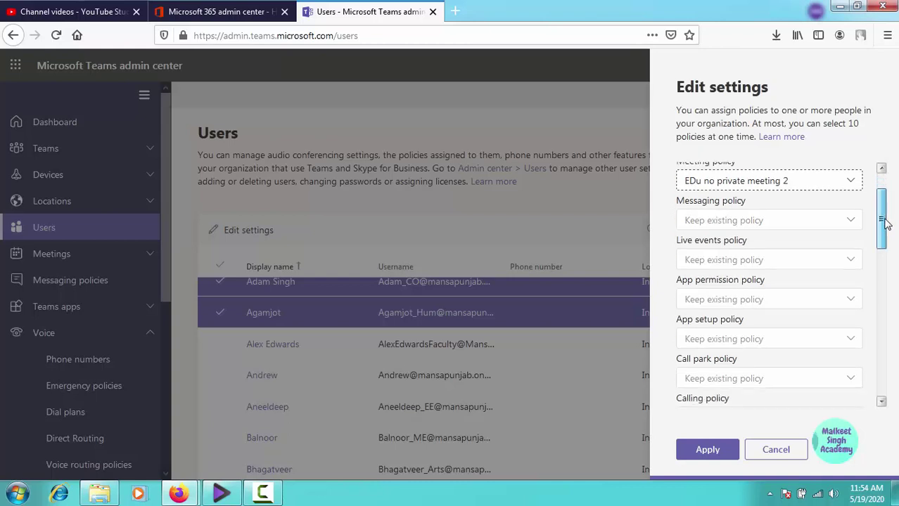
{"action": "left_click", "coordinate": [772, 204]}
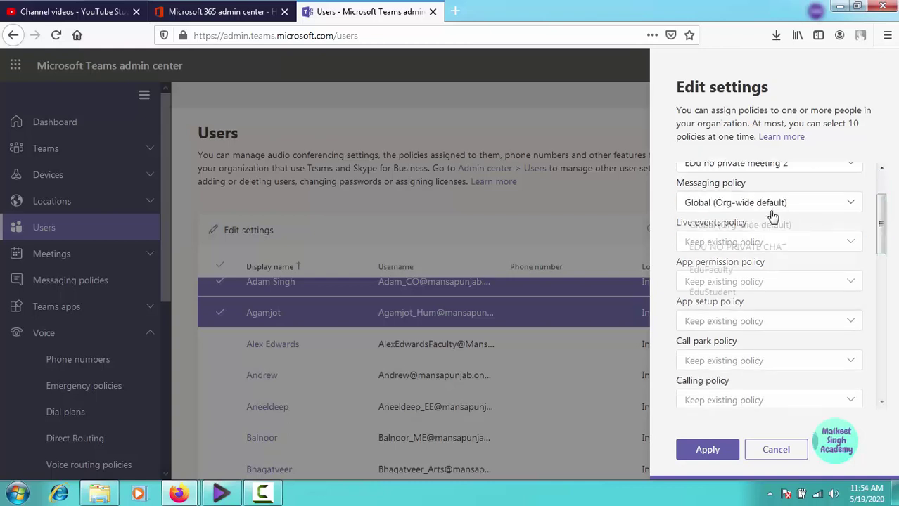
{"action": "left_click", "coordinate": [783, 251]}
Step: Set the calling policy to "EDU NO PRIVATE CALLING" and apply the chosen policies to the selected users
{"action": "left_click_drag", "start_coordinate": [879, 225], "coordinate": [887, 249]}
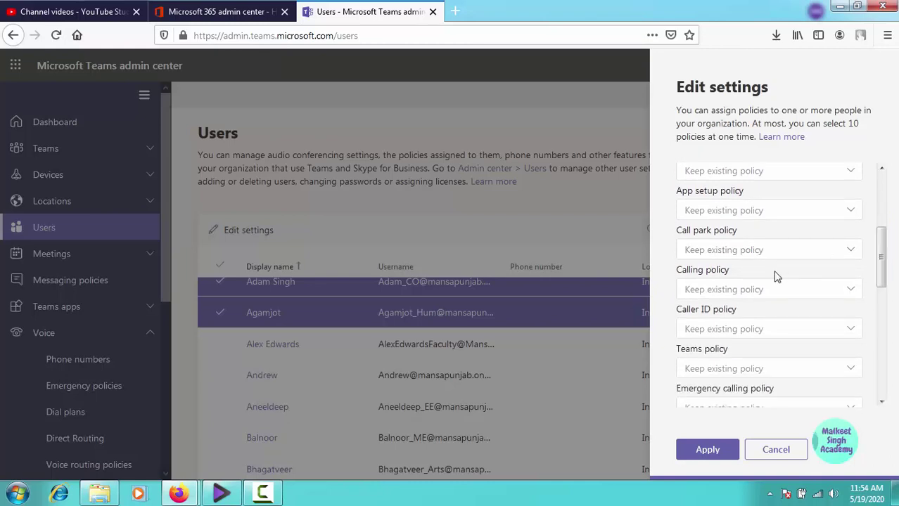
{"action": "left_click", "coordinate": [747, 290]}
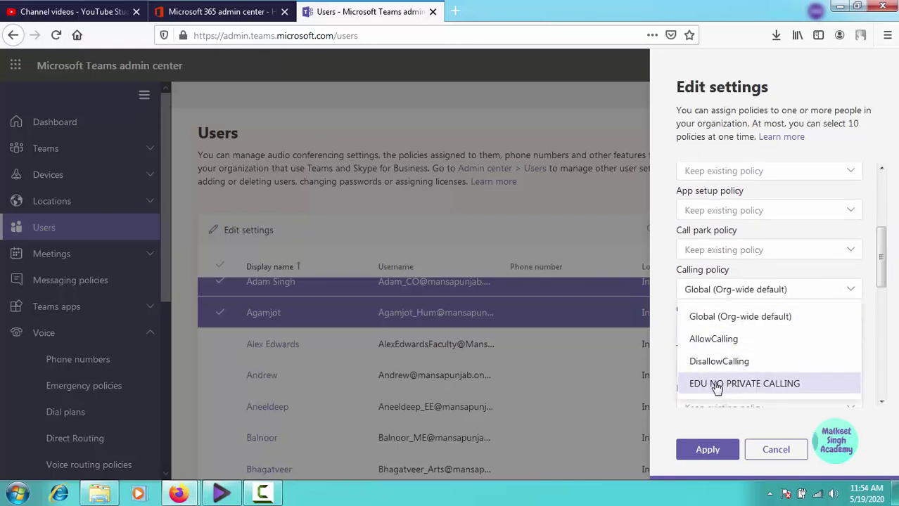
{"action": "left_click", "coordinate": [725, 384]}
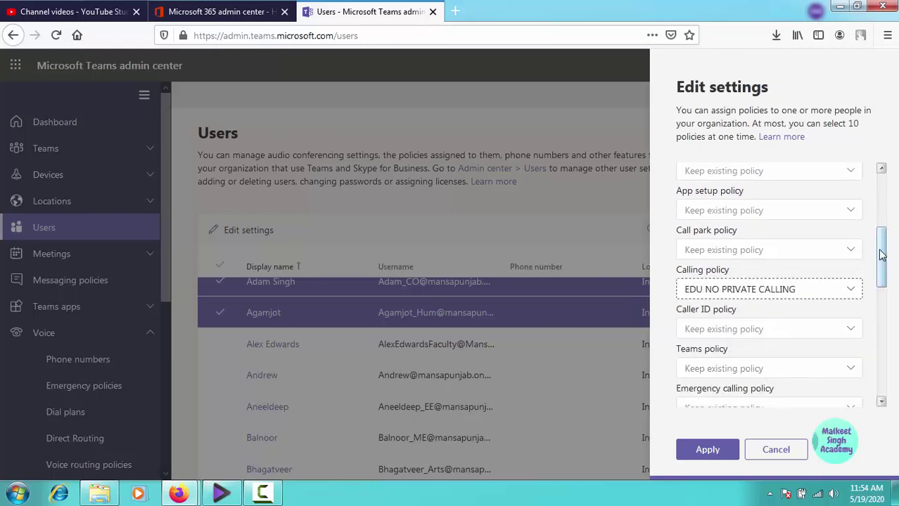
{"action": "left_click_drag", "start_coordinate": [883, 251], "coordinate": [877, 298]}
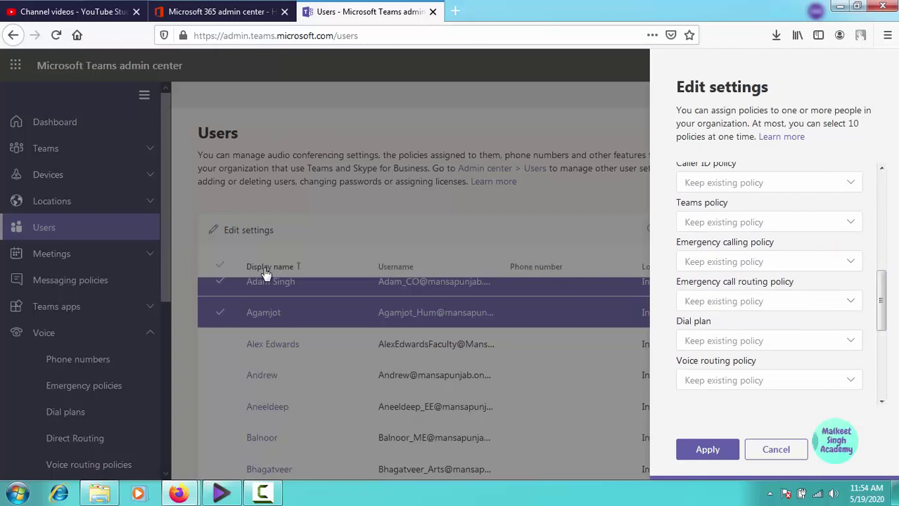
{"action": "left_click", "coordinate": [716, 458]}
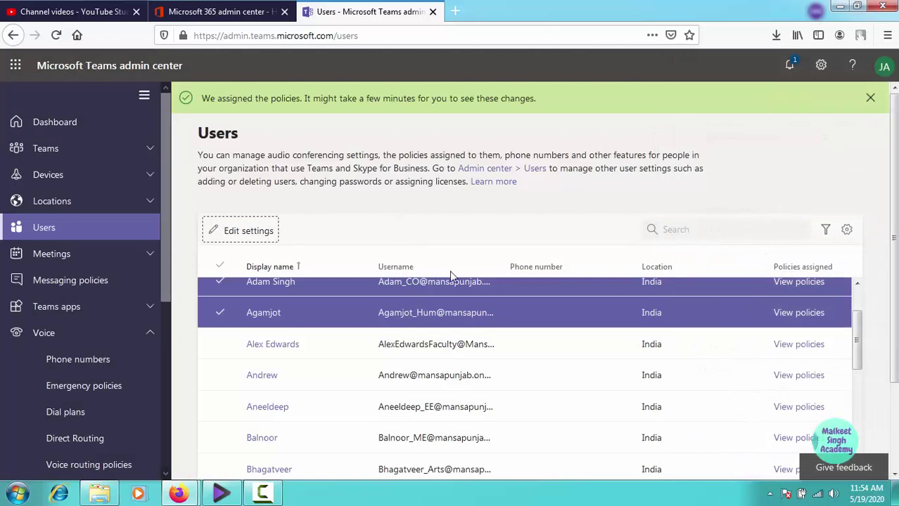
{"action": "scroll", "coordinate": [486, 374], "scroll_direction": "up", "scroll_amount": 2}
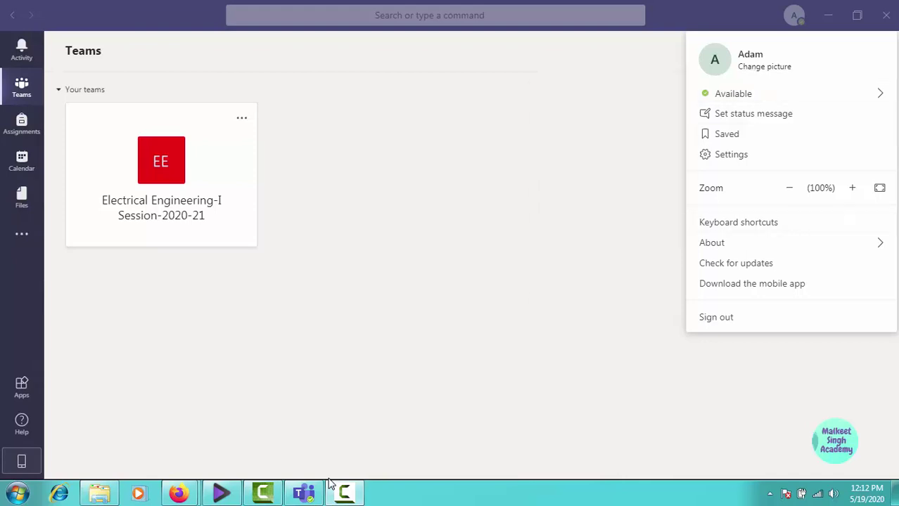
Step: In the Teams desktop app, view the page for joining a team and open a new meeting form from the calendar
{"action": "left_click", "coordinate": [329, 487]}
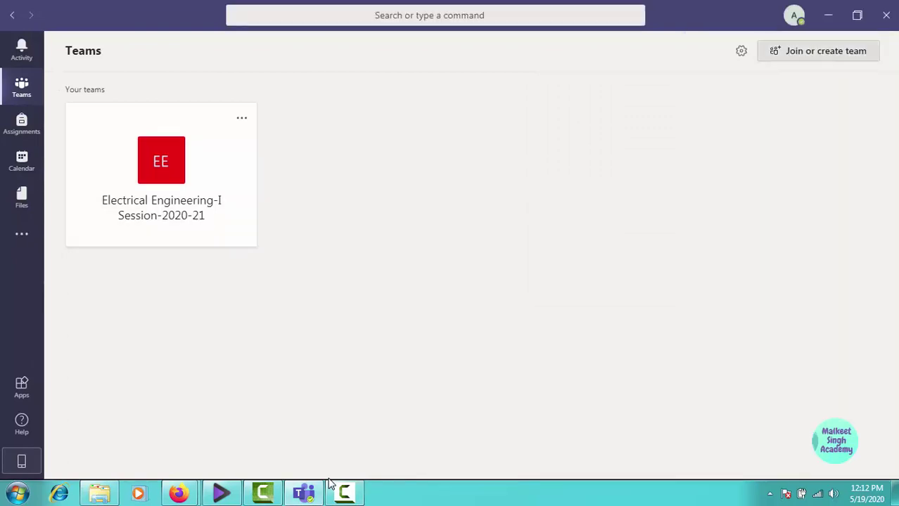
{"action": "key", "text": "Return"}
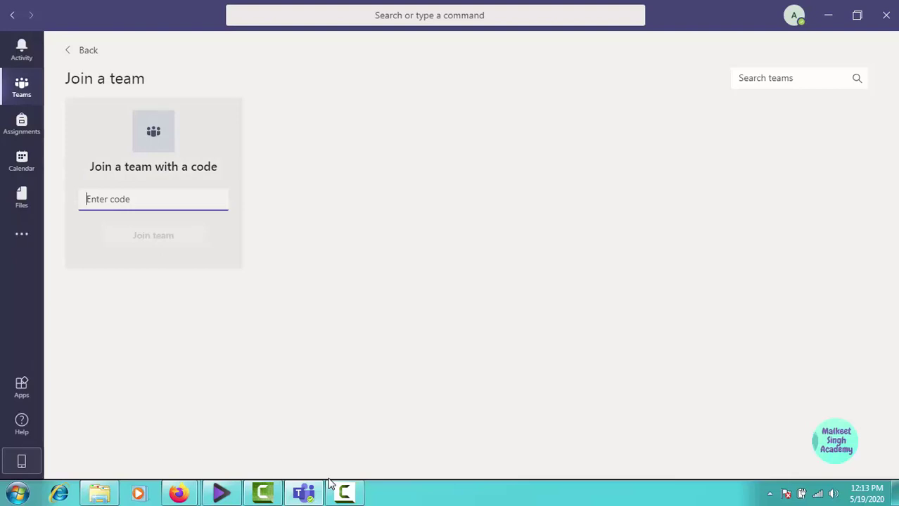
{"action": "key", "text": "ctrl+4"}
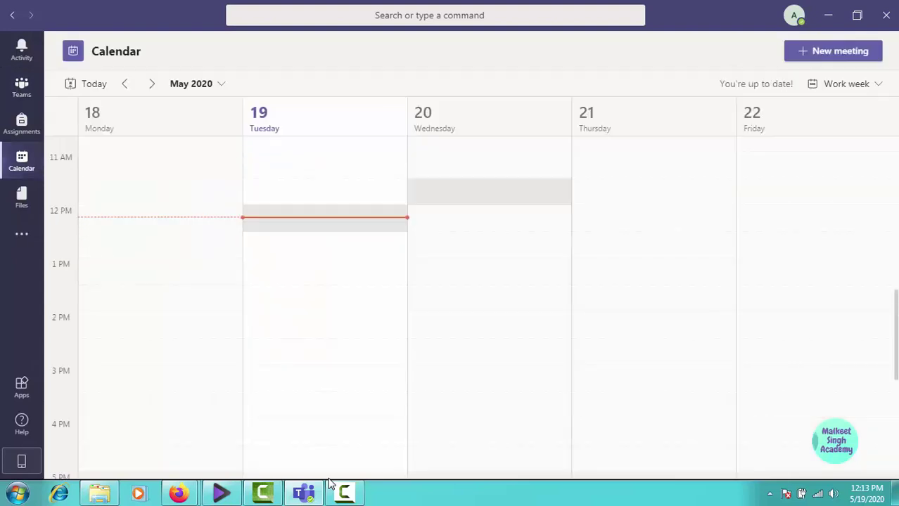
{"action": "key", "text": "alt+shift+n"}
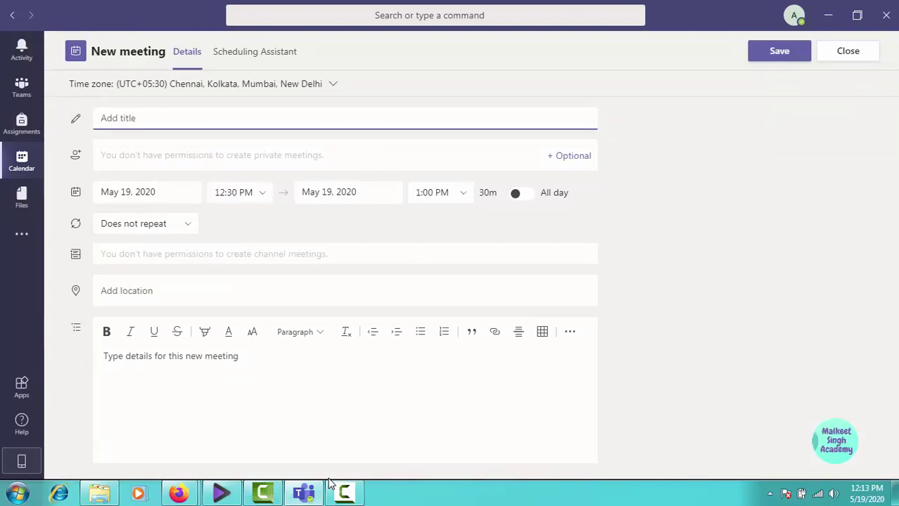
Step: Examine the Teams app bar and the list of more added apps for chat and calling features
{"action": "key", "text": "ctrl+shift+F6"}
{"action": "key", "text": "Down"}
{"action": "key", "text": "Down"}
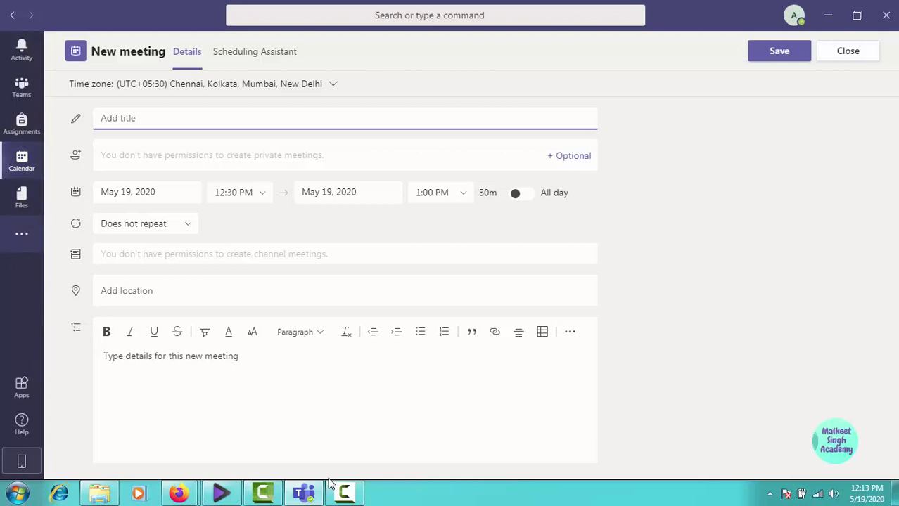
{"action": "key", "text": "Return"}
{"action": "key", "text": "Escape"}
{"action": "key", "text": "Up"}
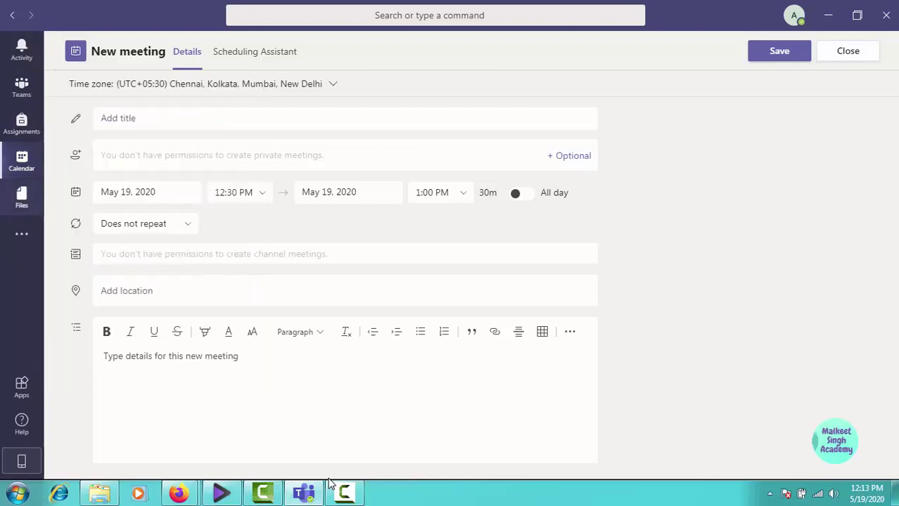
{"action": "key", "text": "Down"}
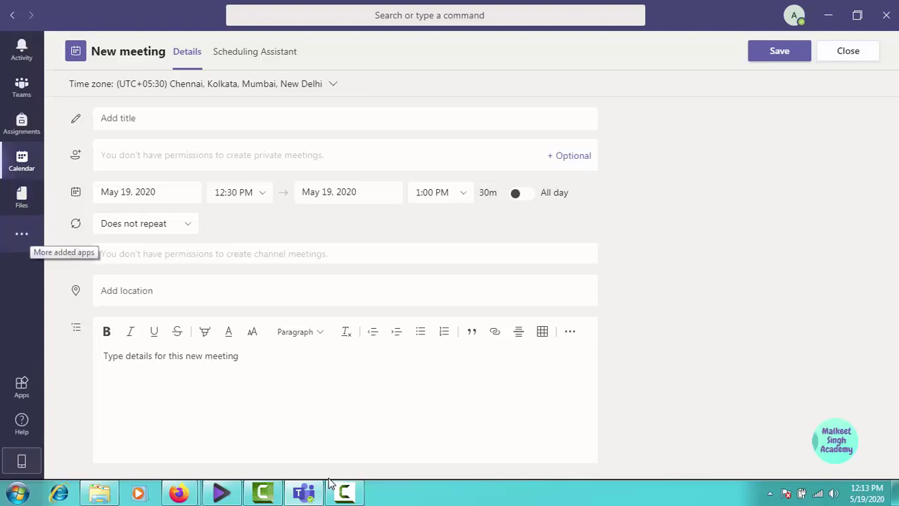
{"action": "key", "text": "Return"}
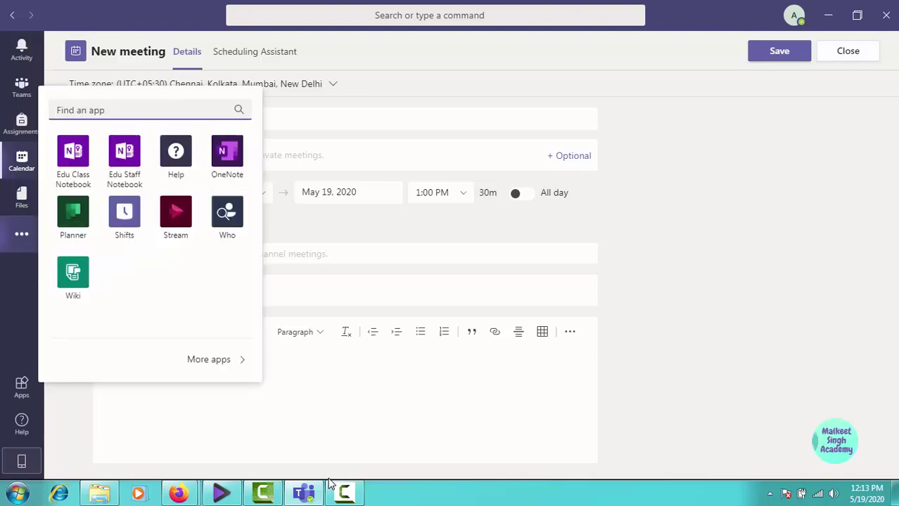
{"action": "key", "text": "Escape"}
{"action": "key", "text": "Up"}
{"action": "key", "text": "Up"}
{"action": "key", "text": "Up"}
{"action": "key", "text": "Up"}
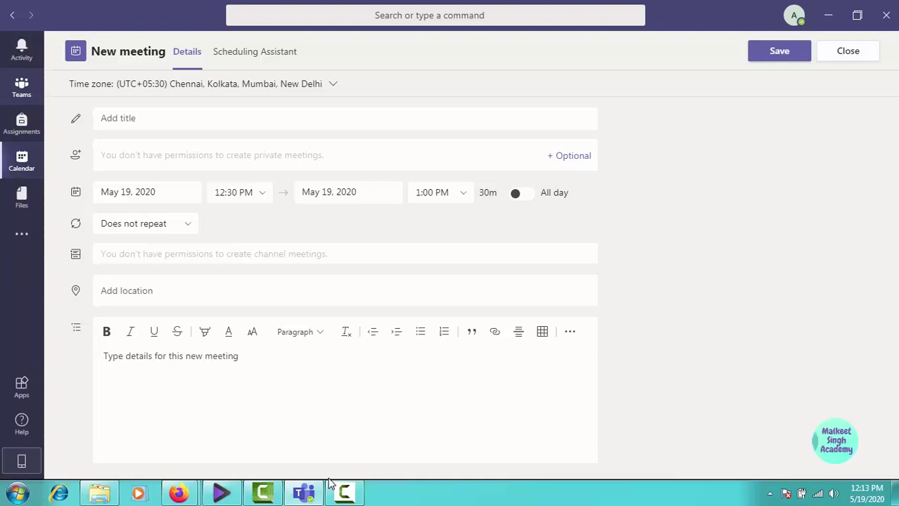
{"action": "key", "text": "Down"}
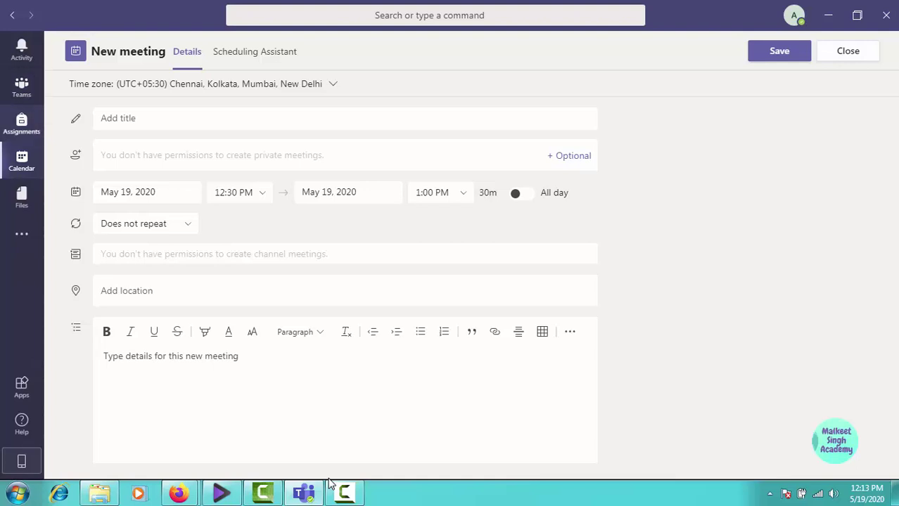
{"action": "key", "text": "Up"}
{"action": "key", "text": "Tab"}
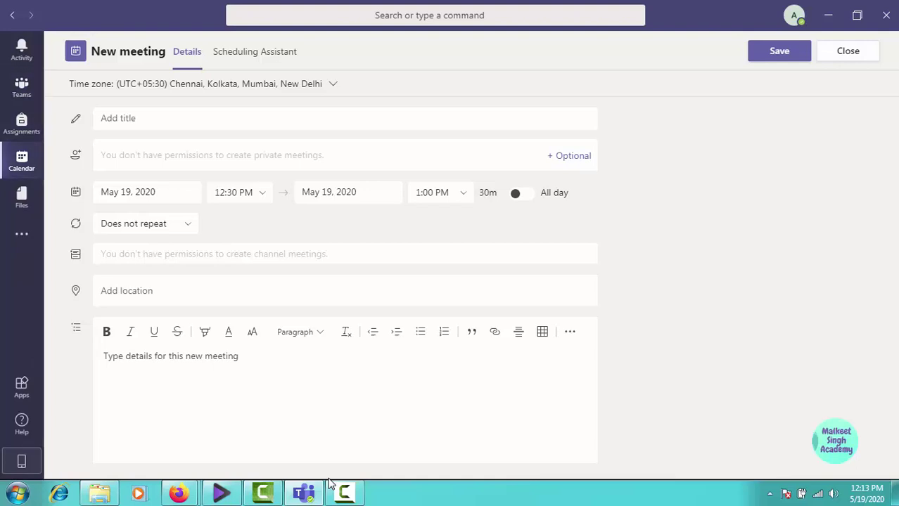